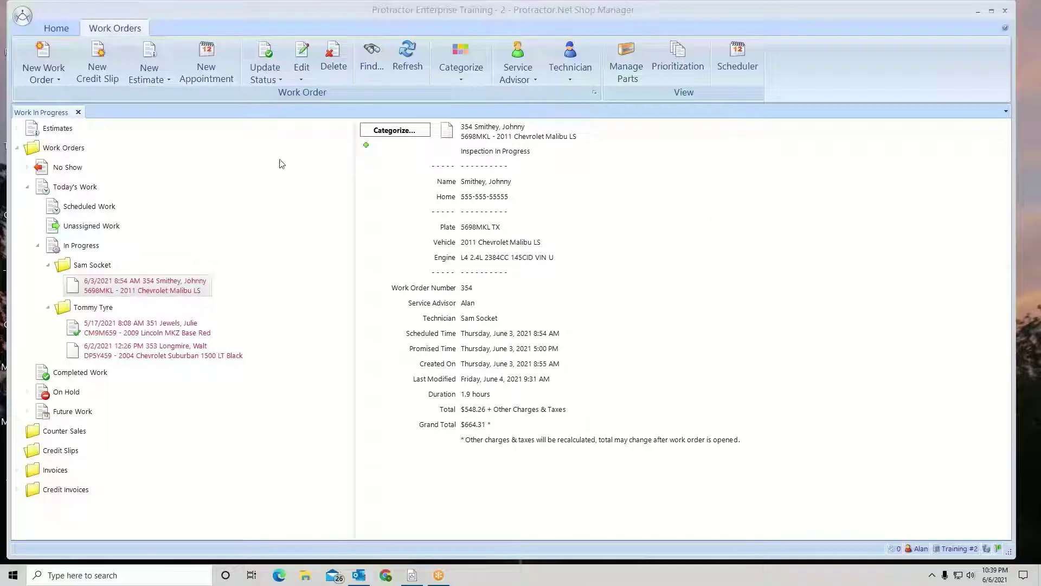
# Start a new work order, look up the customer by surname, and select their 2013 Kia Soul
pyautogui.click(40, 52)
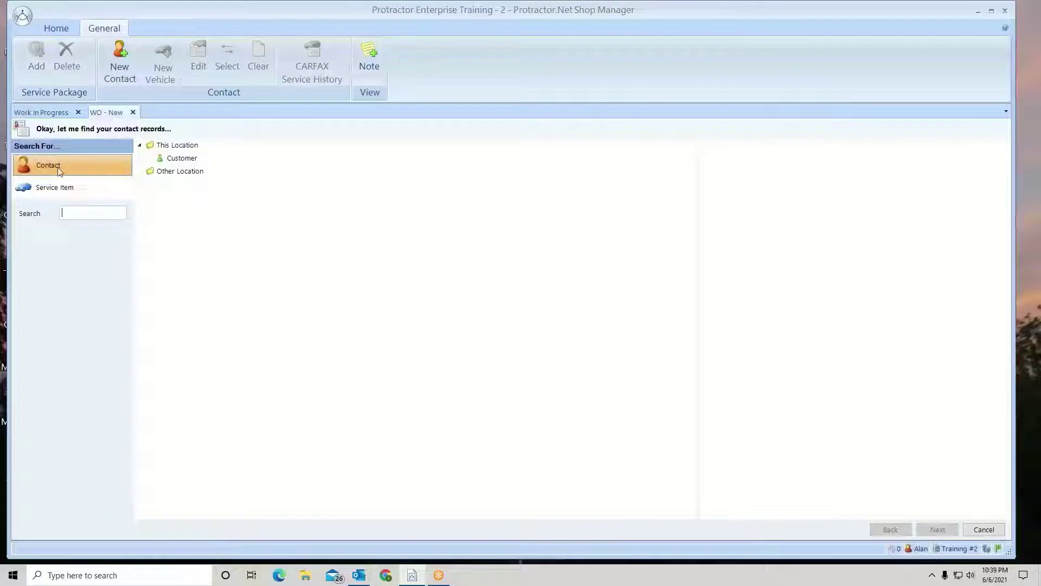
pyautogui.write('cozik')
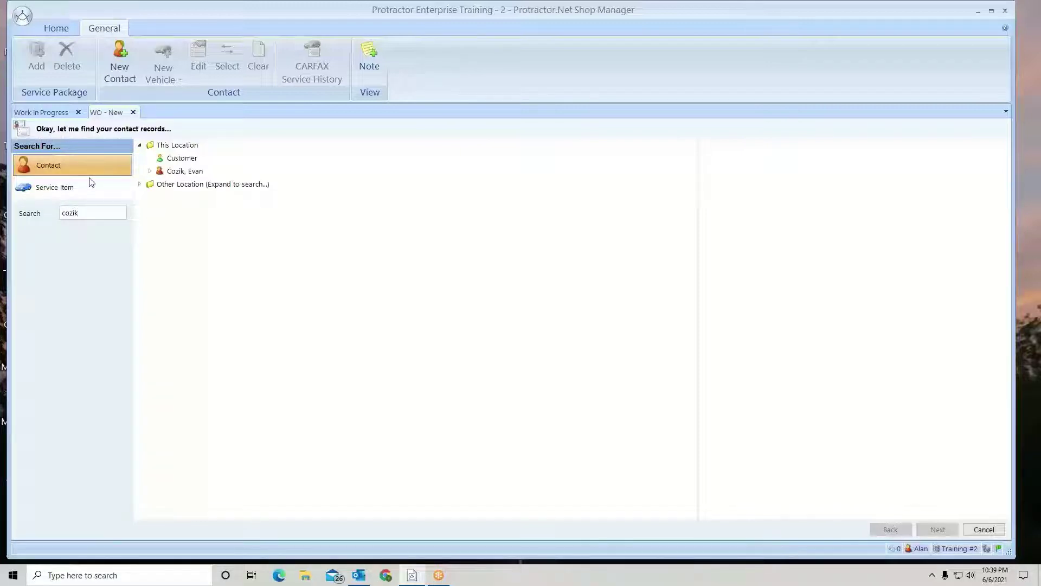
pyautogui.click(150, 171)
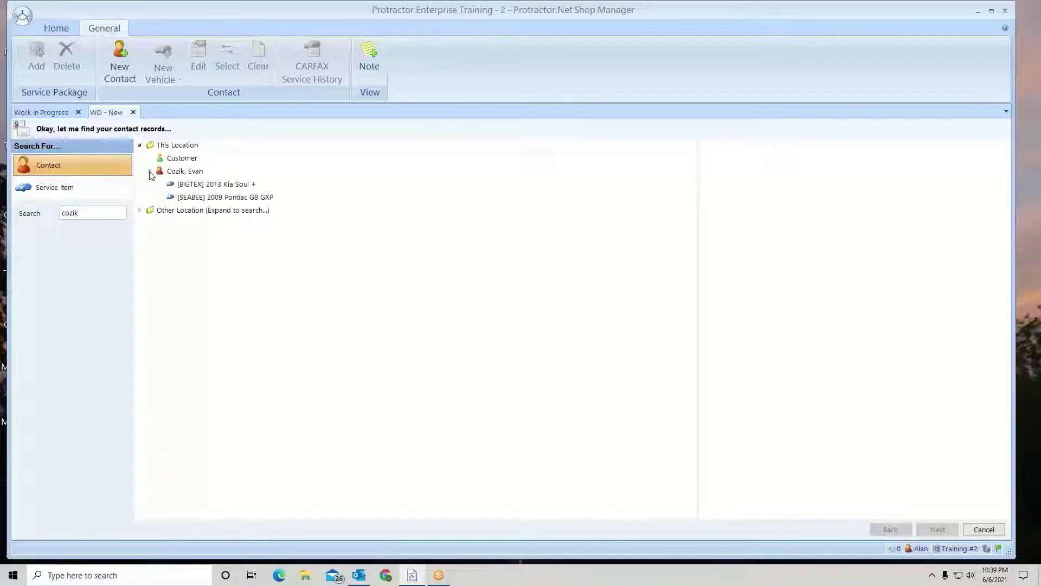
pyautogui.click(201, 186)
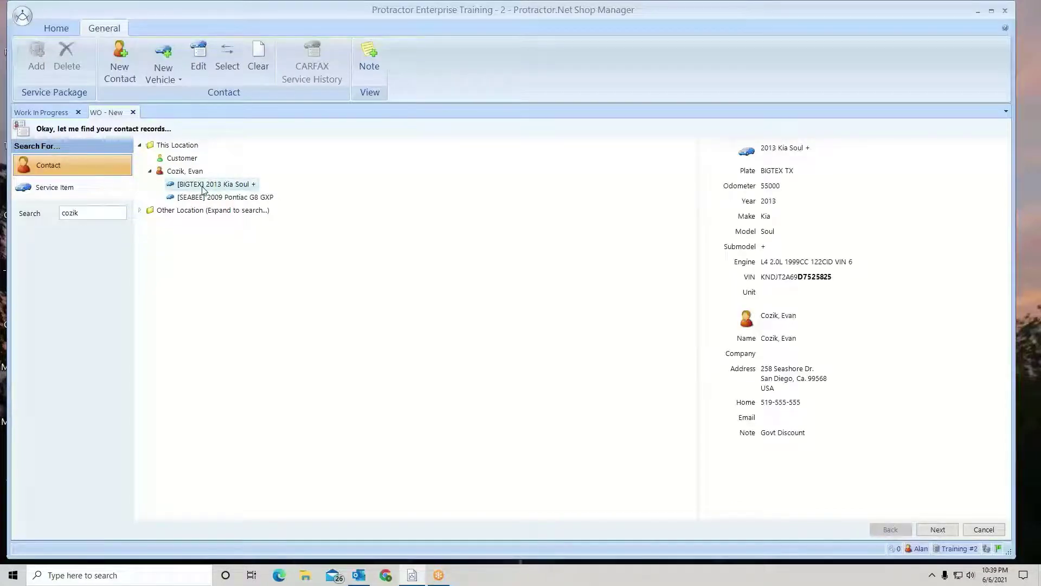
# Add the Lube, Oil & Filter Service - Synthetic Oil and an Oil Change Courtesy Inspection
pyautogui.click(938, 530)
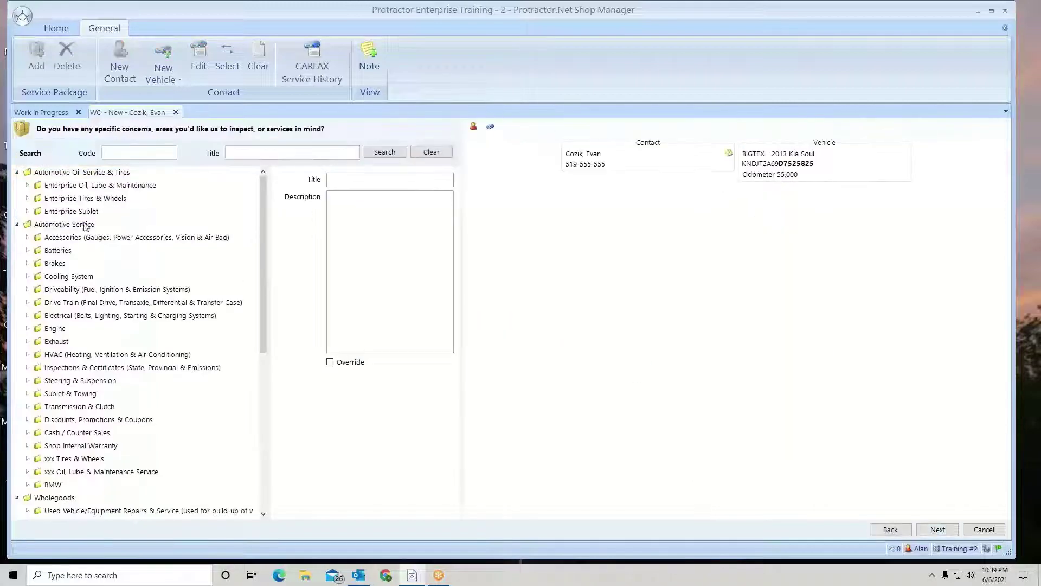
pyautogui.click(27, 185)
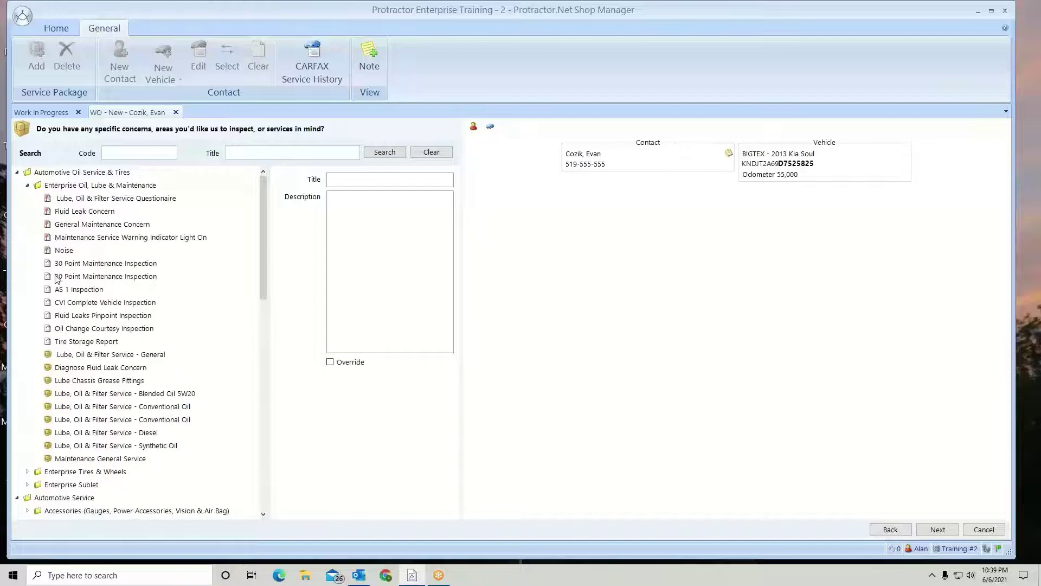
pyautogui.click(92, 445)
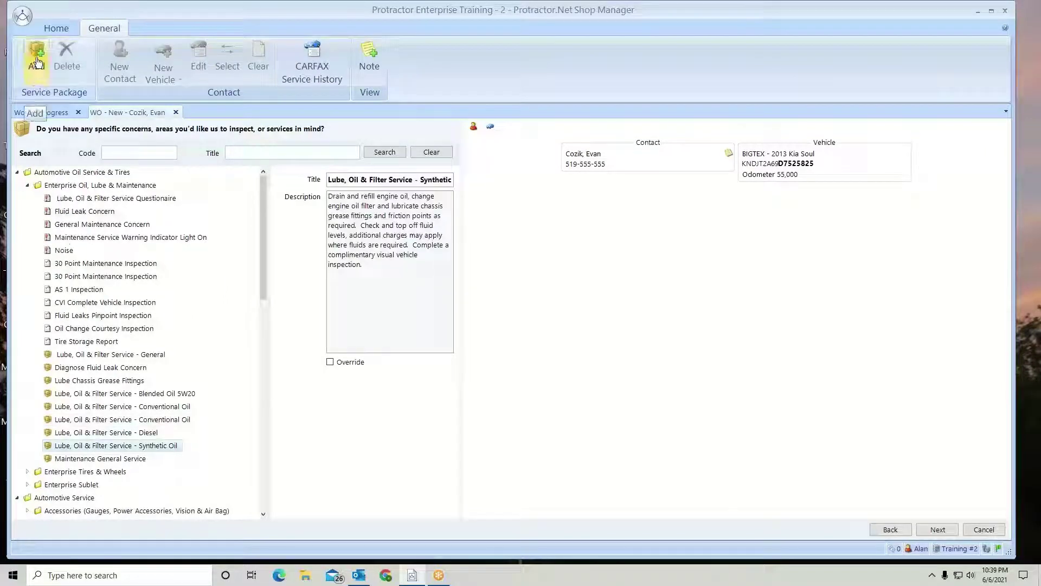
pyautogui.click(38, 87)
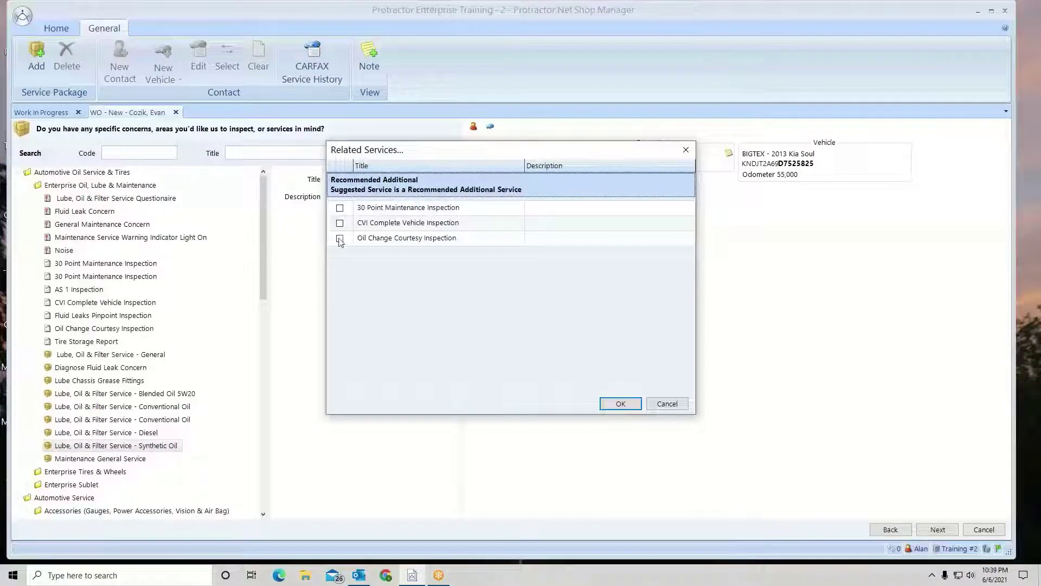
pyautogui.click(339, 238)
pyautogui.click(623, 404)
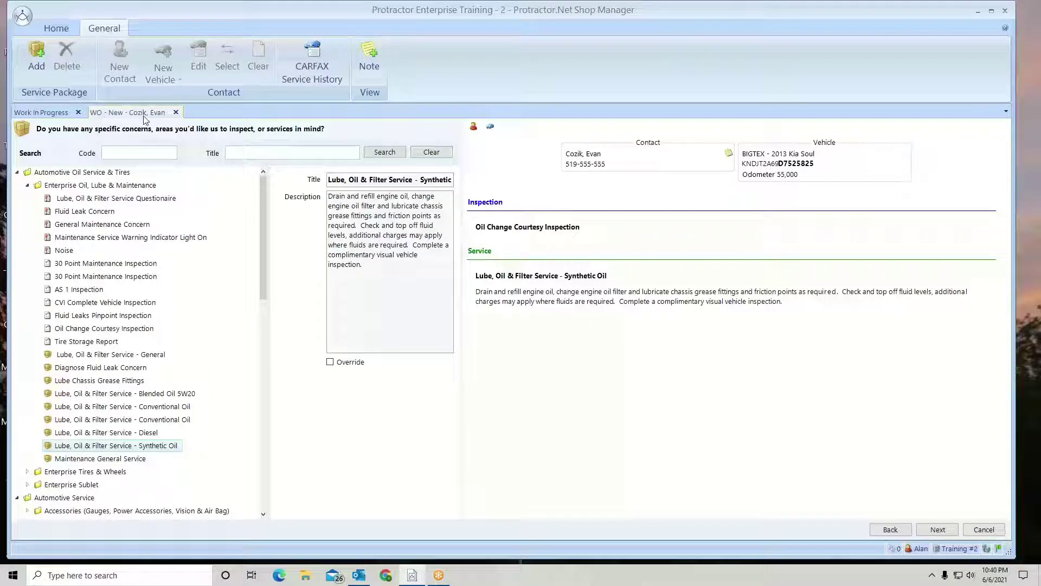
# Open work order 354 from Work In Progress, then go back to the Kia Soul work order
pyautogui.click(45, 115)
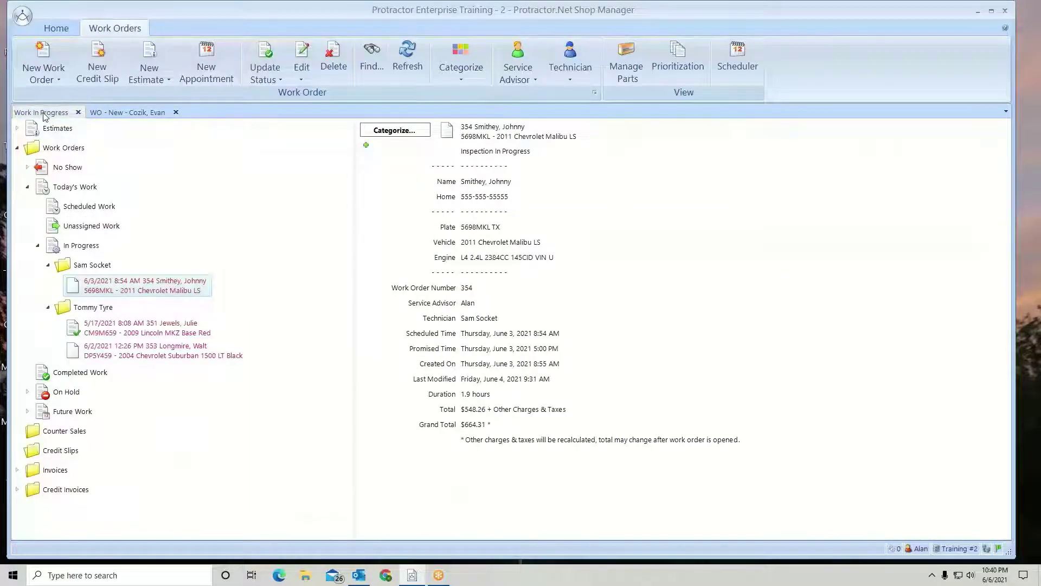
pyautogui.doubleClick(118, 287)
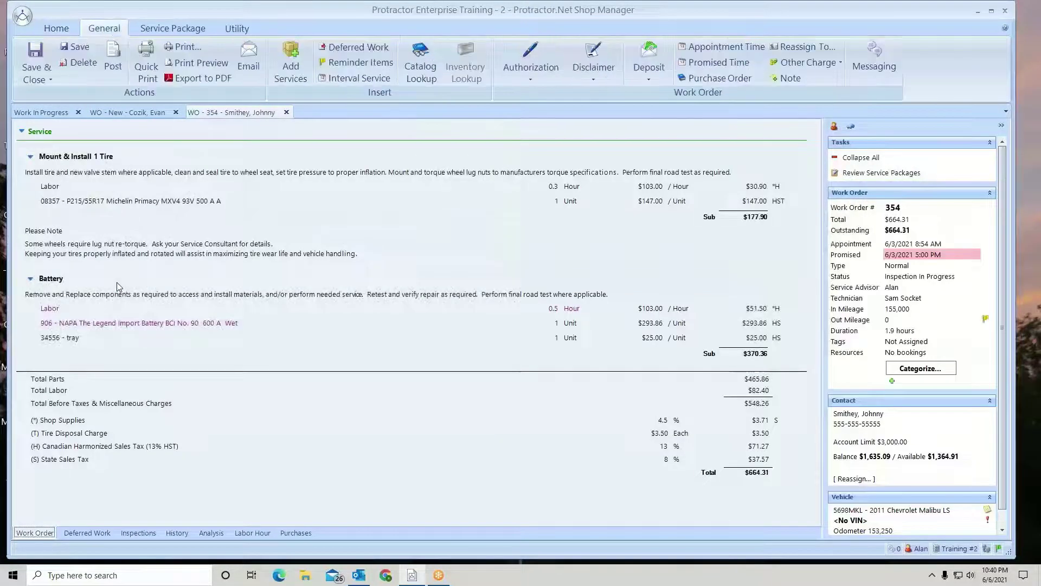
pyautogui.click(122, 112)
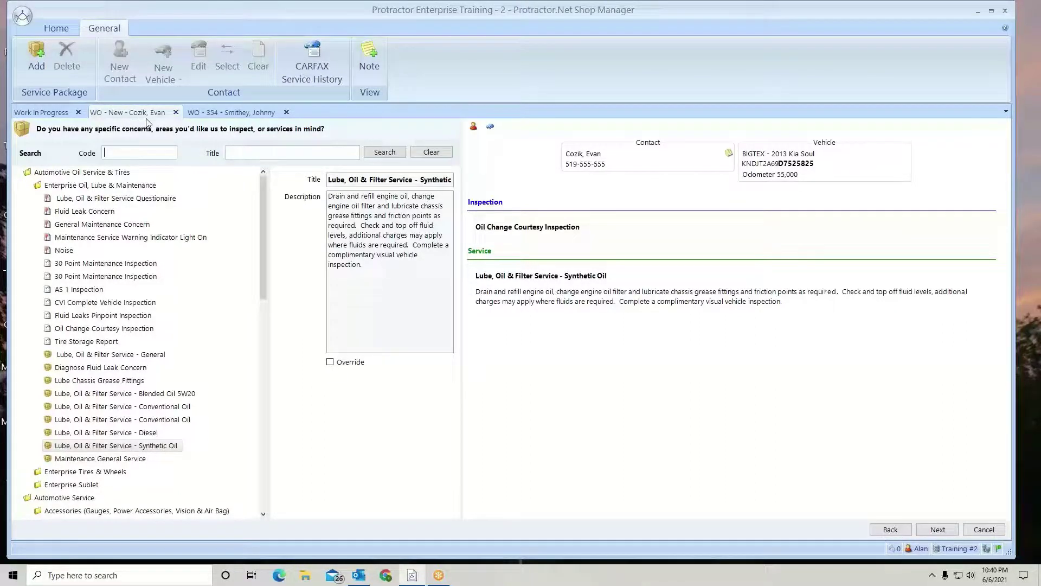
# Start a second work order, search the customer's contact, and select their 2014 Ford Fusion SE
pyautogui.click(38, 112)
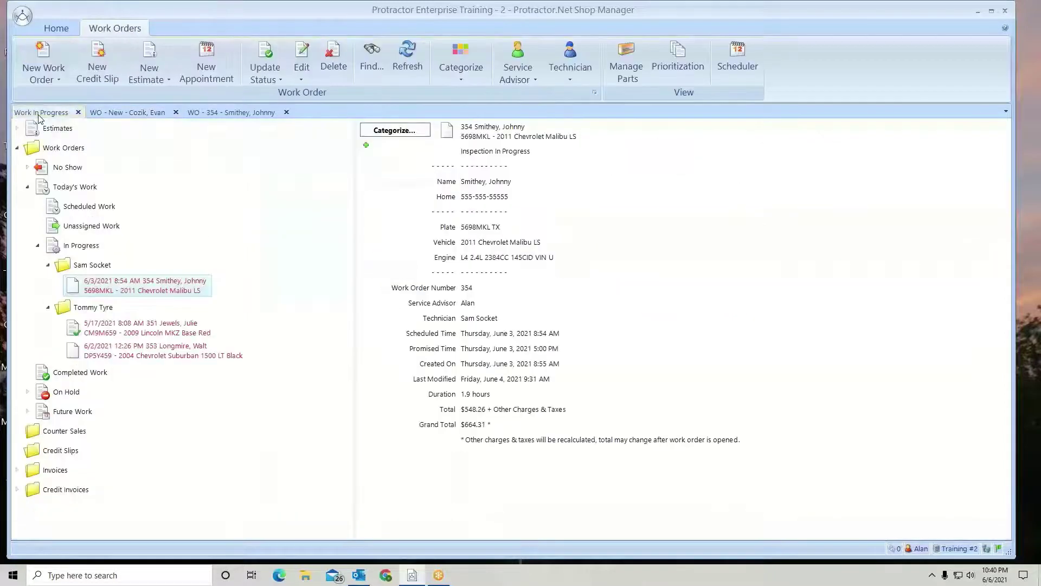
pyautogui.click(38, 76)
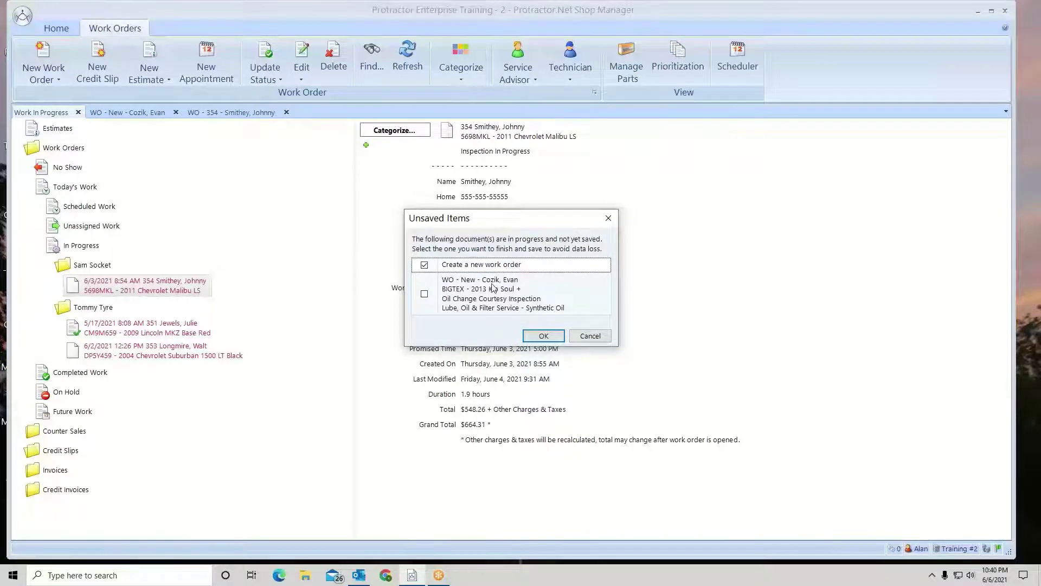
pyautogui.click(543, 336)
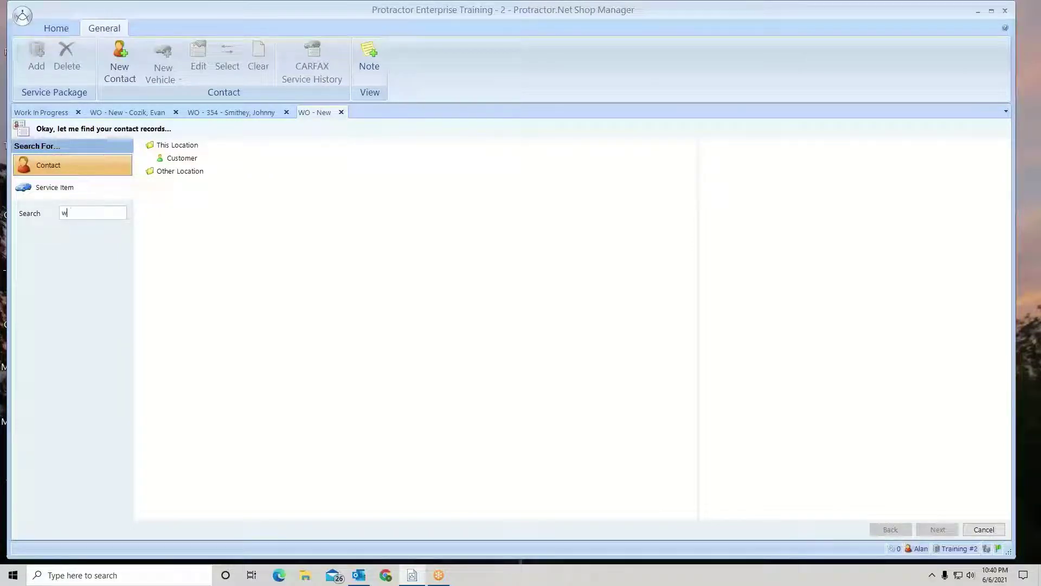
pyautogui.write('walt')
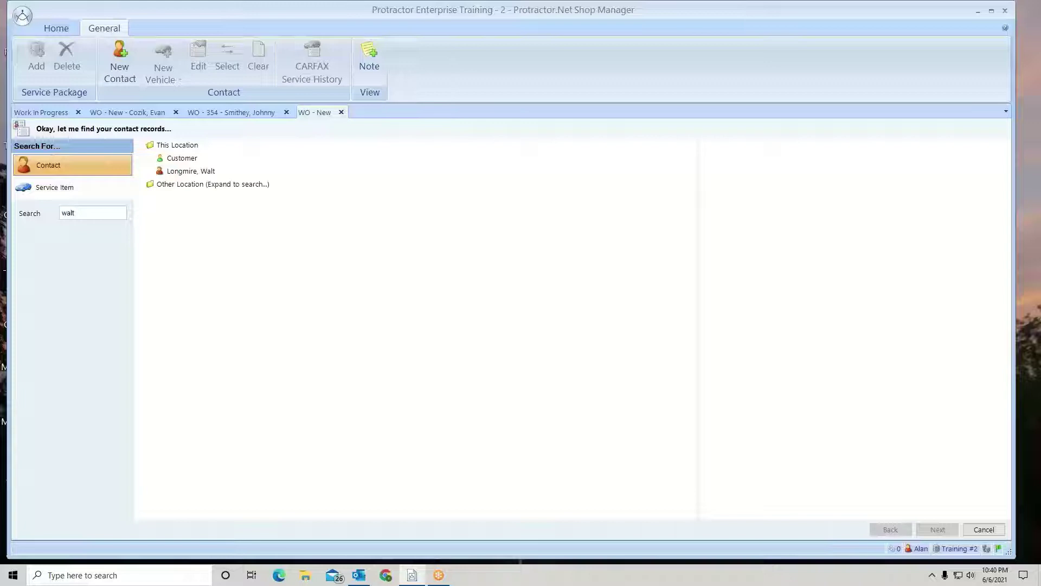
pyautogui.click(149, 172)
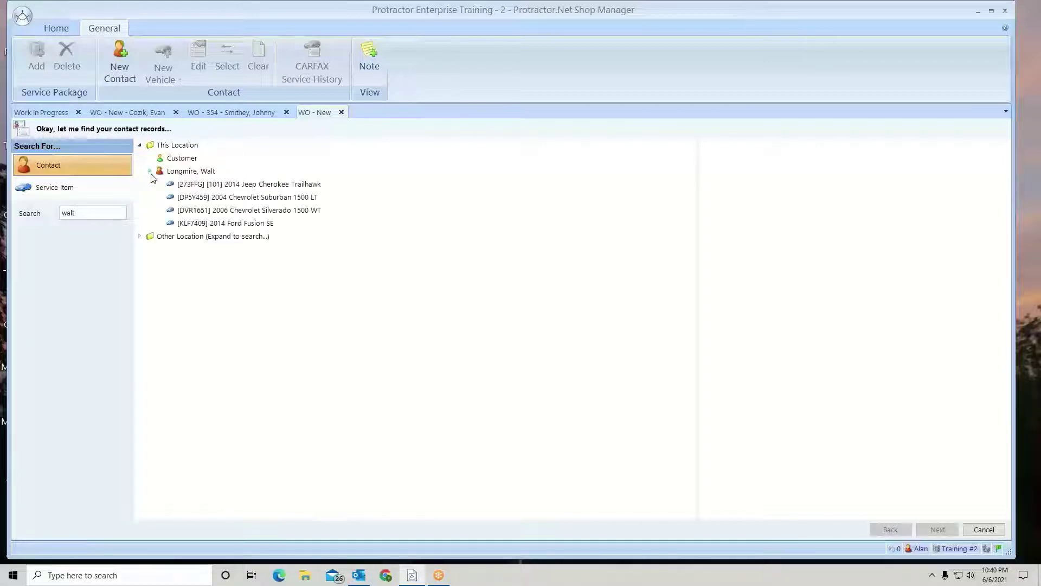
pyautogui.click(222, 224)
pyautogui.click(937, 529)
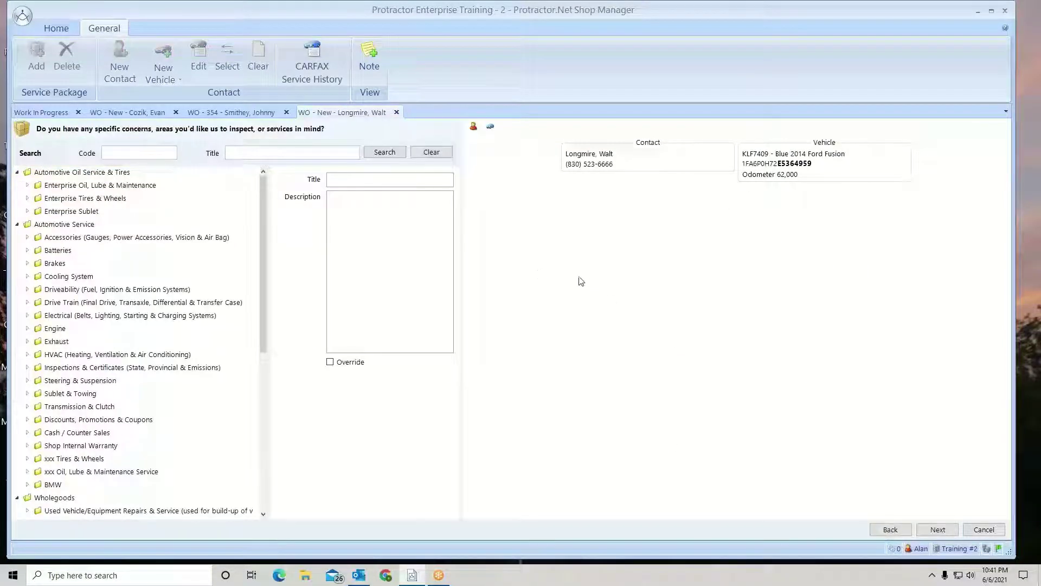
# Add Balance 4 Tires from Enterprise Tires & Wheels and advance to the reminders step
pyautogui.click(28, 199)
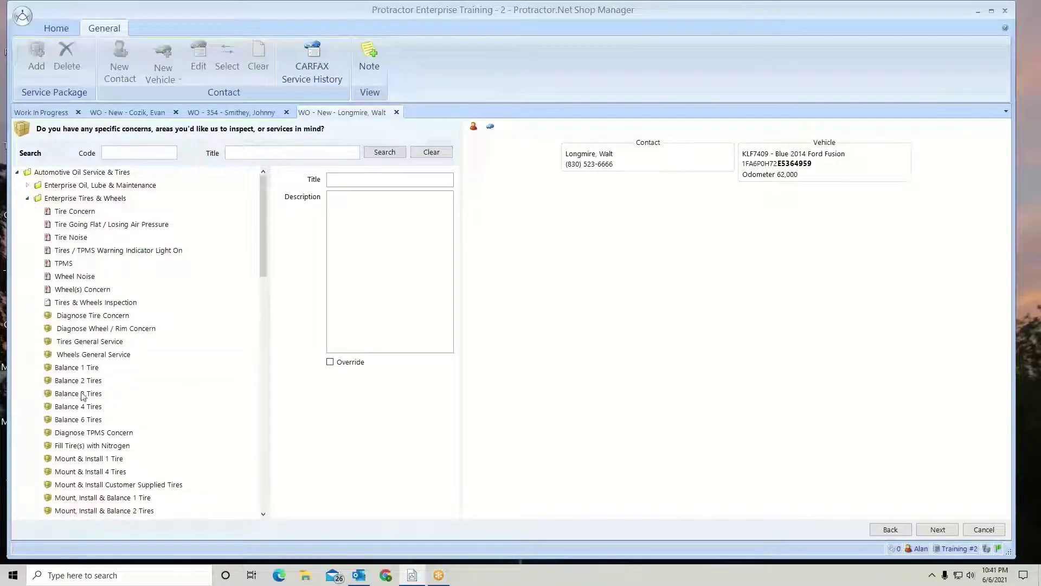
pyautogui.click(80, 406)
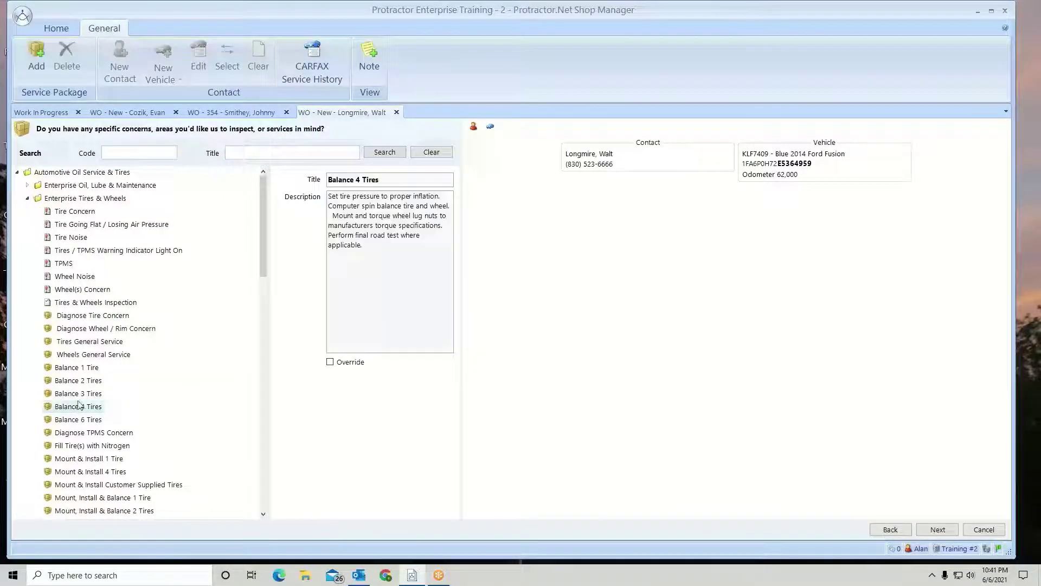
pyautogui.click(36, 50)
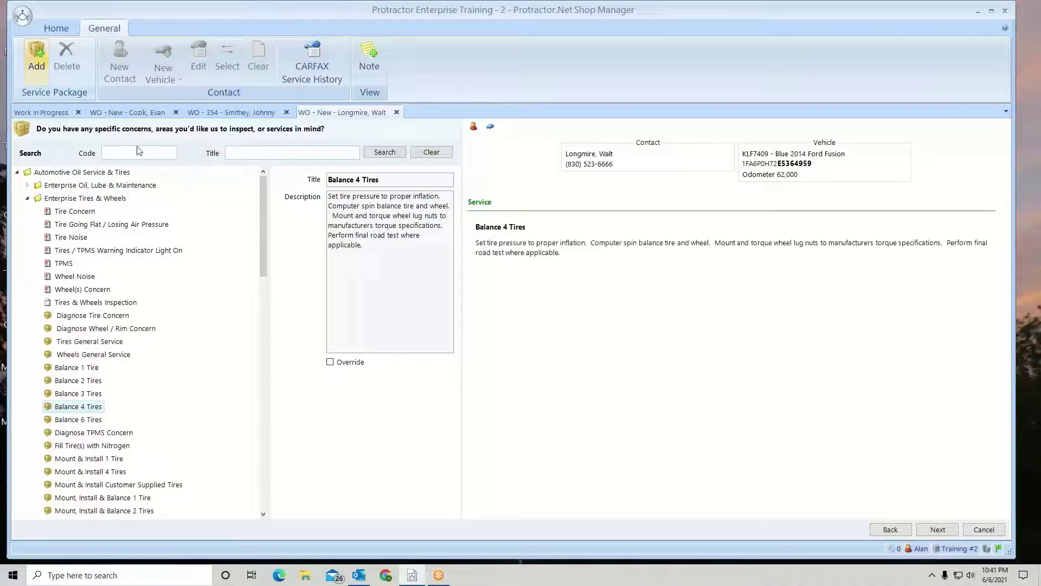
pyautogui.click(939, 530)
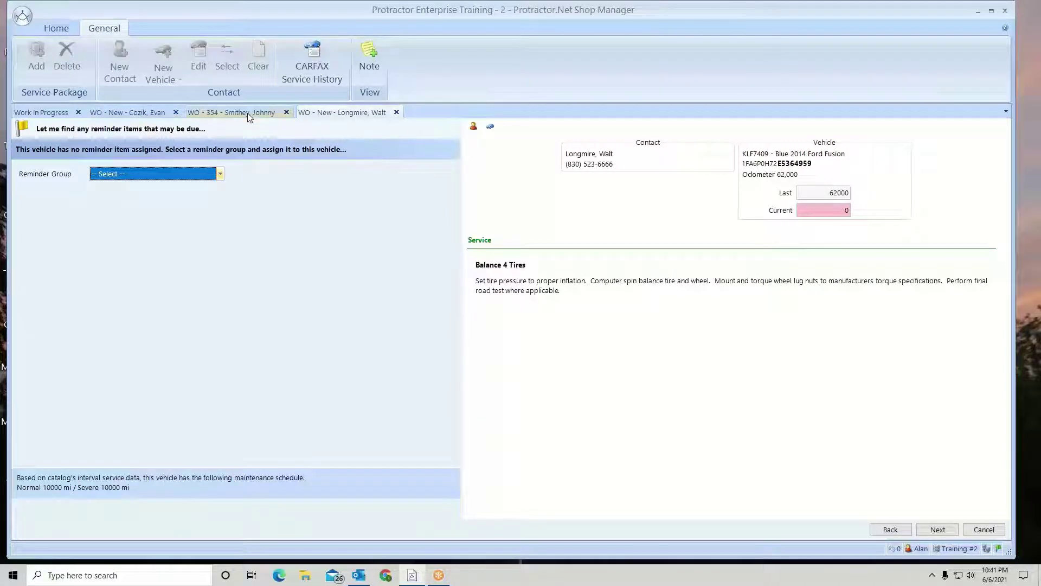
# Create a third work order for the 2013 Dodge Avenger's owner, then return to Work In Progress
pyautogui.click(34, 113)
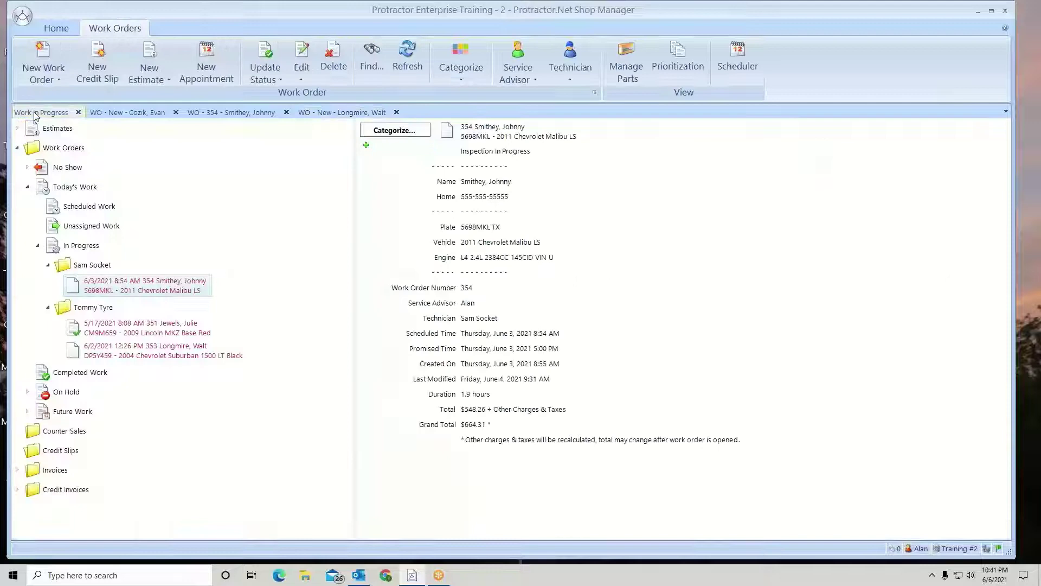
pyautogui.click(42, 56)
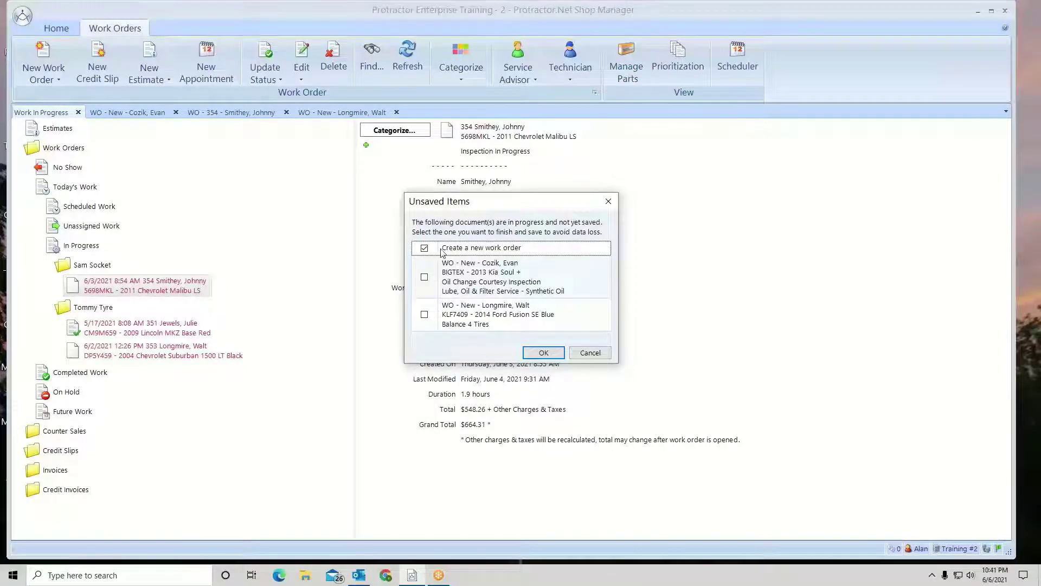
pyautogui.click(543, 353)
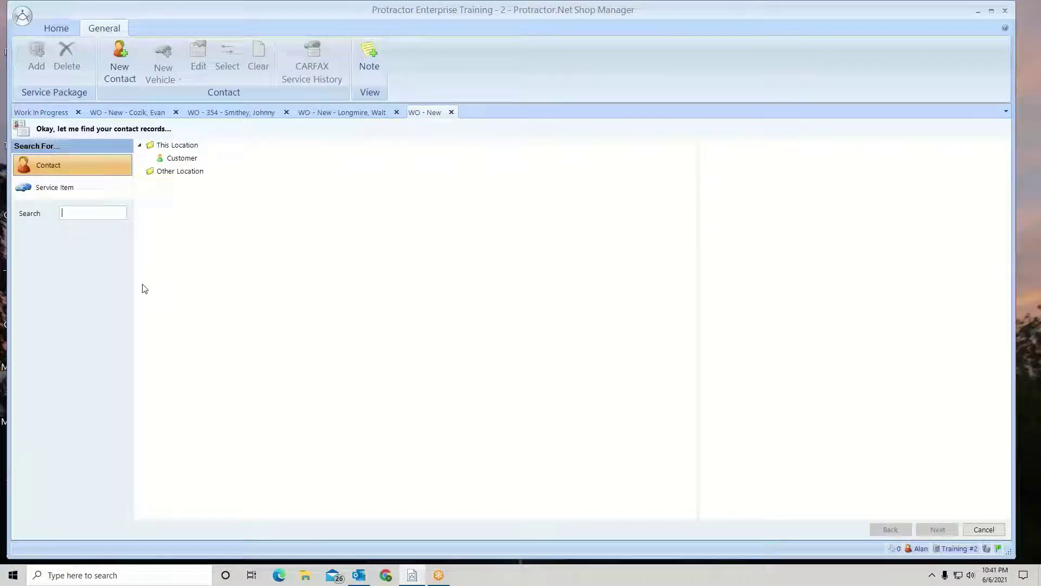
pyautogui.write('burto')
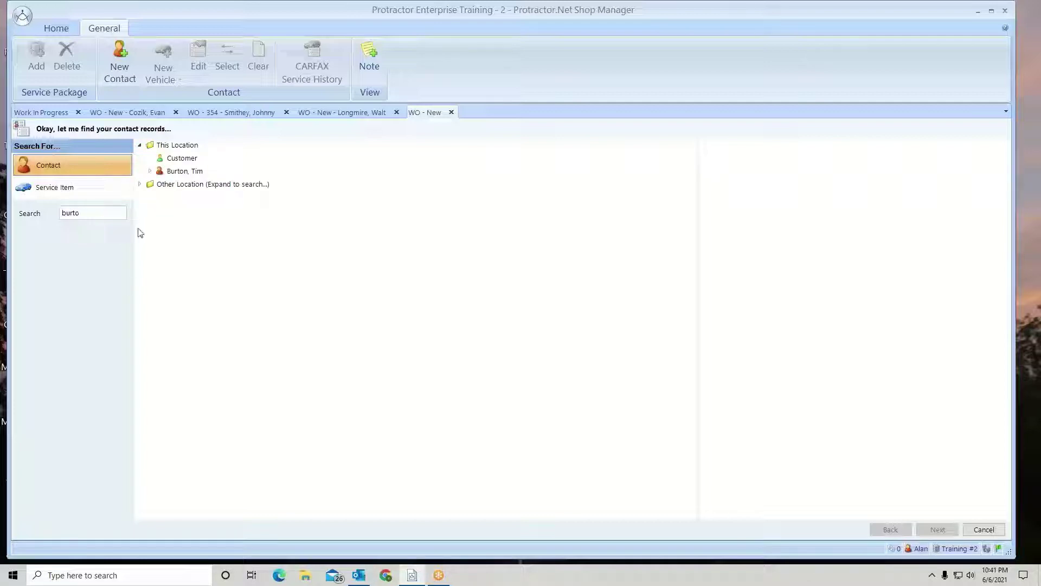
pyautogui.click(150, 171)
pyautogui.click(209, 188)
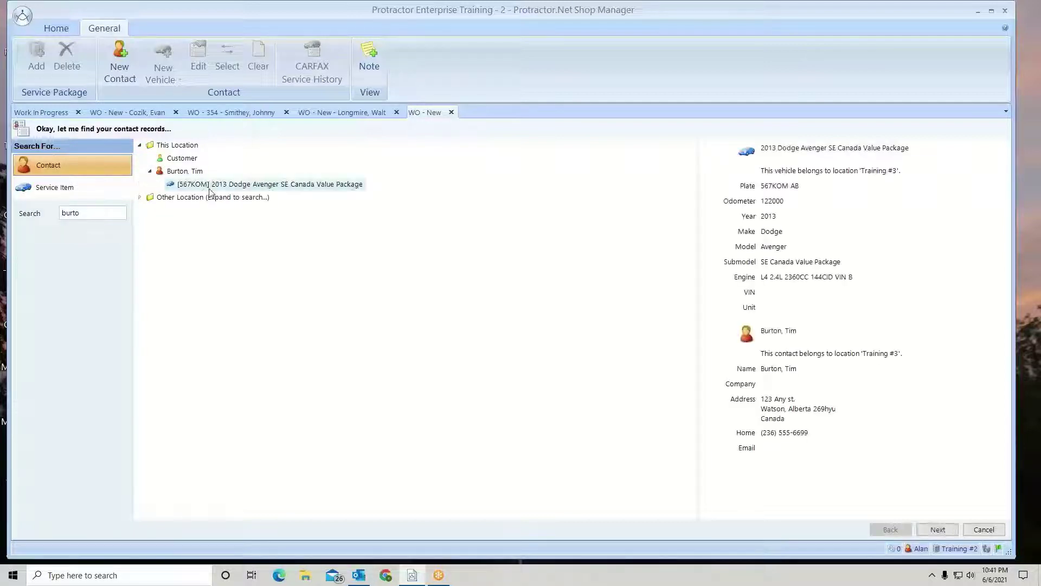
pyautogui.click(937, 529)
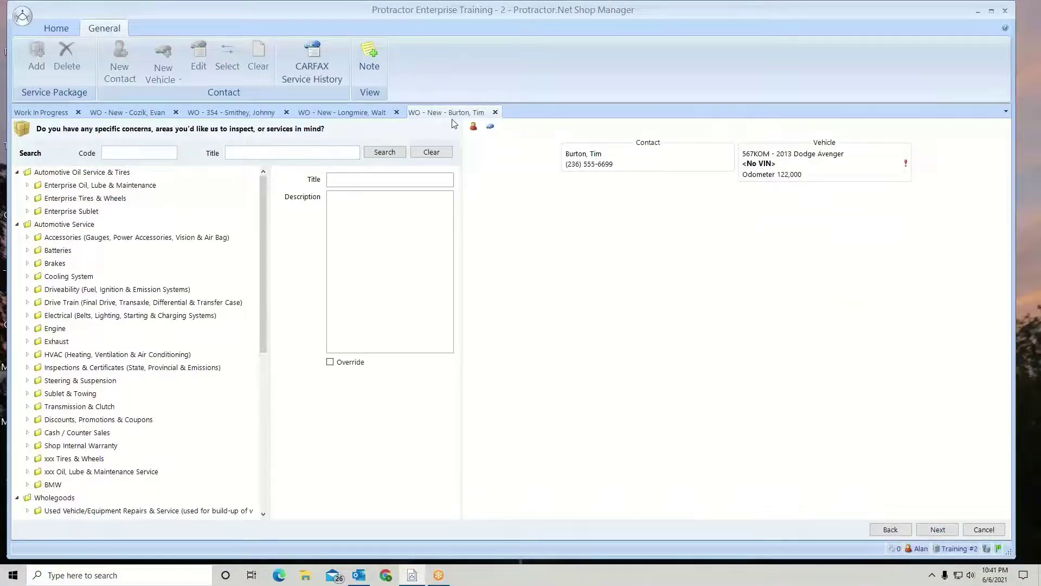
pyautogui.click(38, 115)
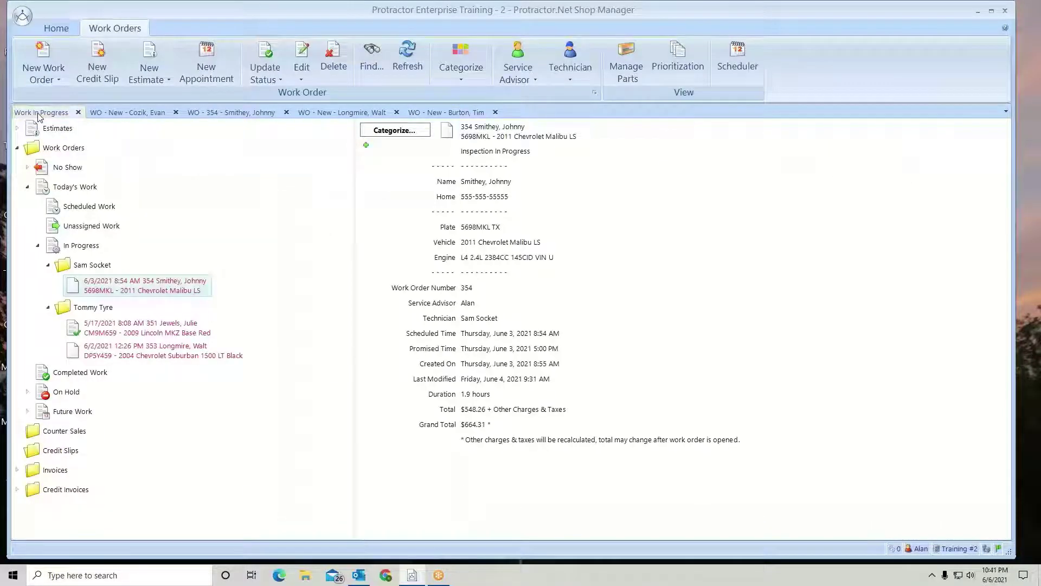
# Try starting a fourth work order, triggering the too-many-unsaved-documents warning
pyautogui.click(42, 50)
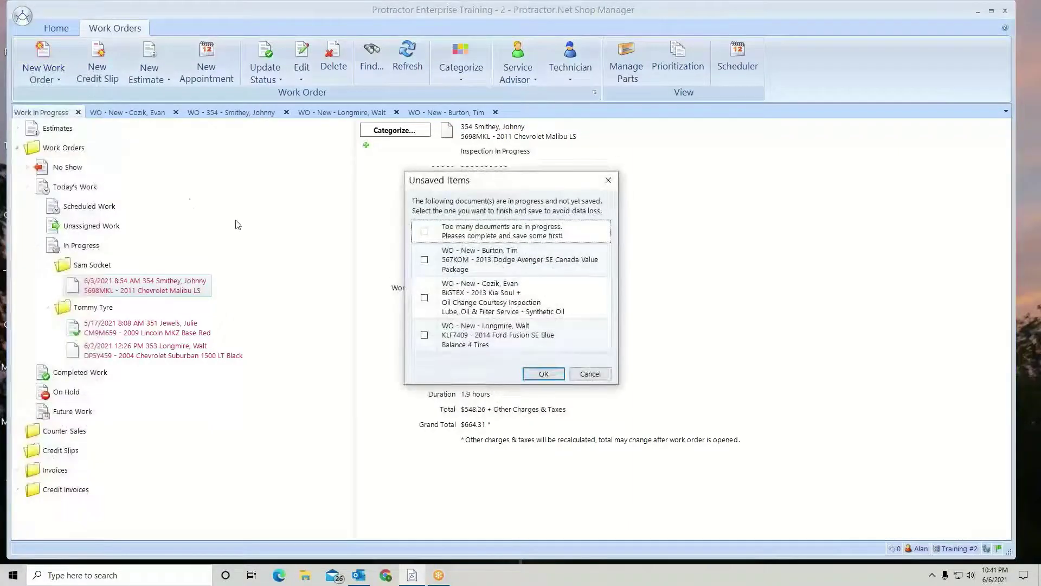